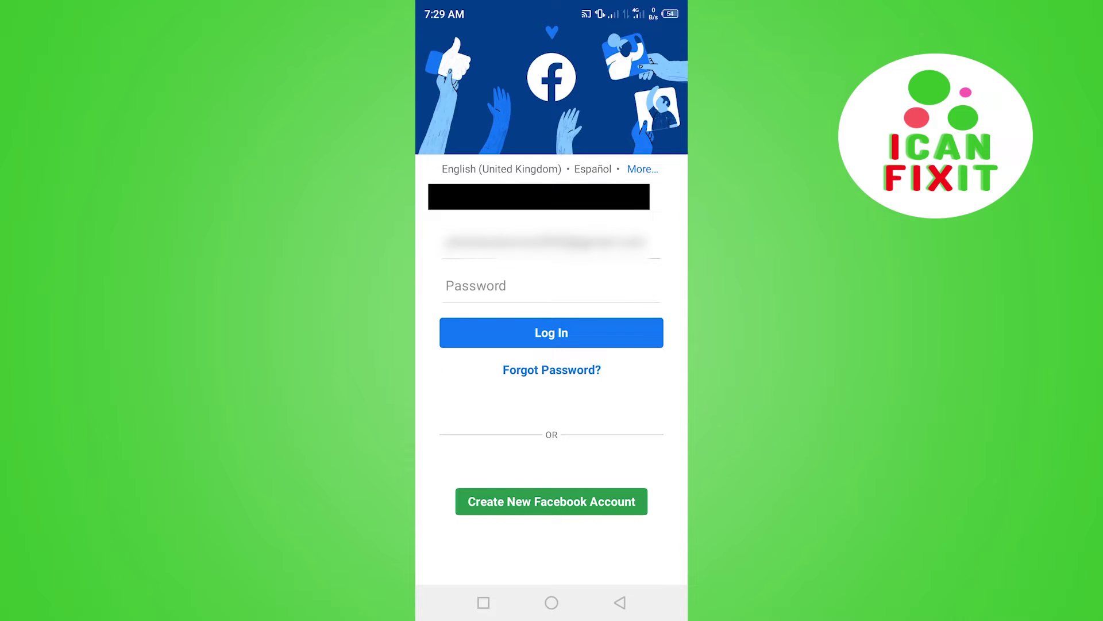
Enter the password and submit the login, which returns a Can't Find Account error
{"action": "left_click", "coordinate": [552, 286]}
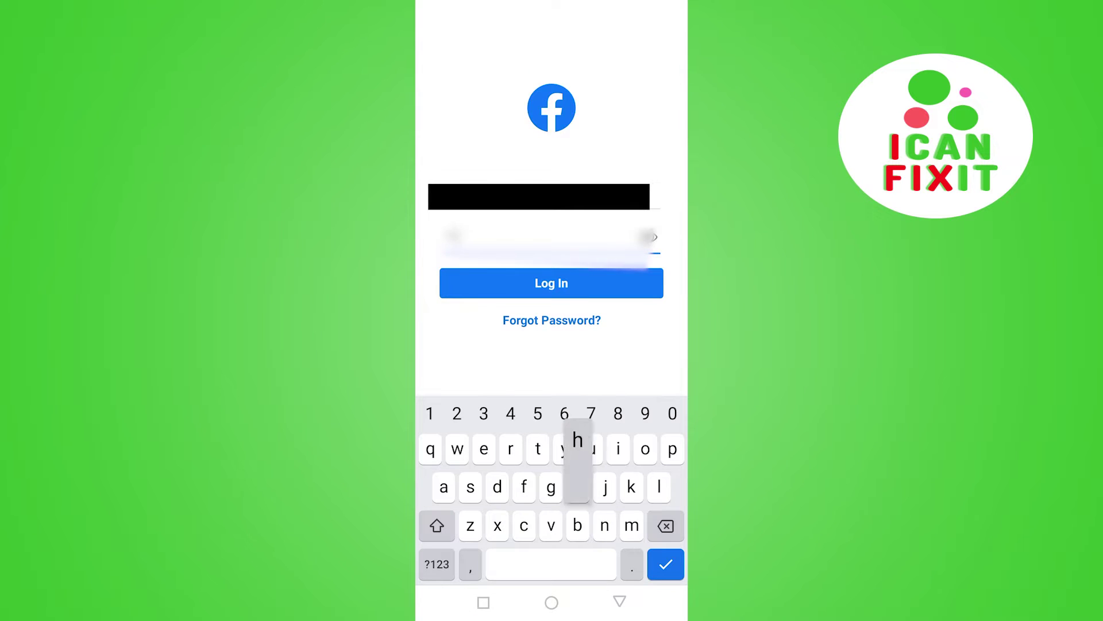
{"action": "type", "text": "hgh"}
{"action": "left_click", "coordinate": [552, 283]}
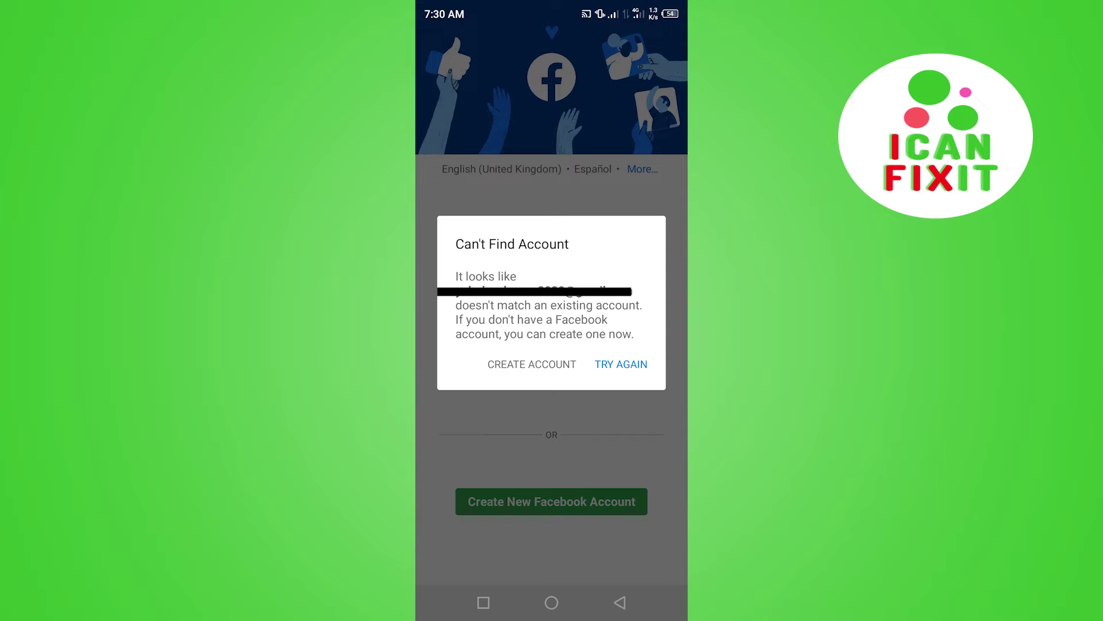
Dismiss the error, start password recovery, and search for the account by phone number
{"action": "left_click", "coordinate": [622, 363]}
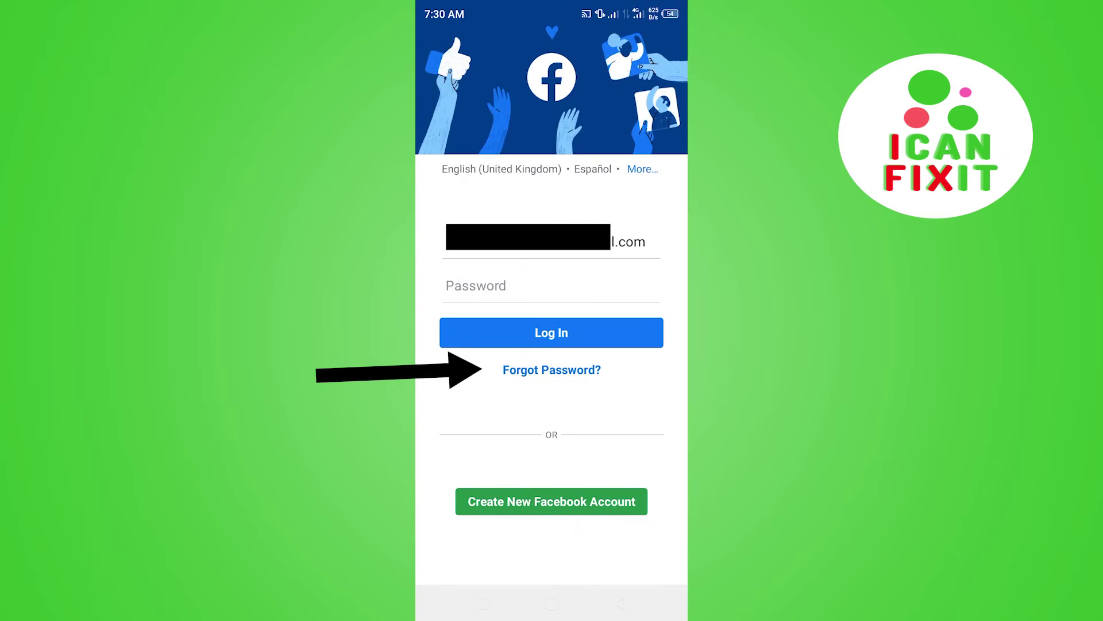
{"action": "left_click", "coordinate": [551, 370]}
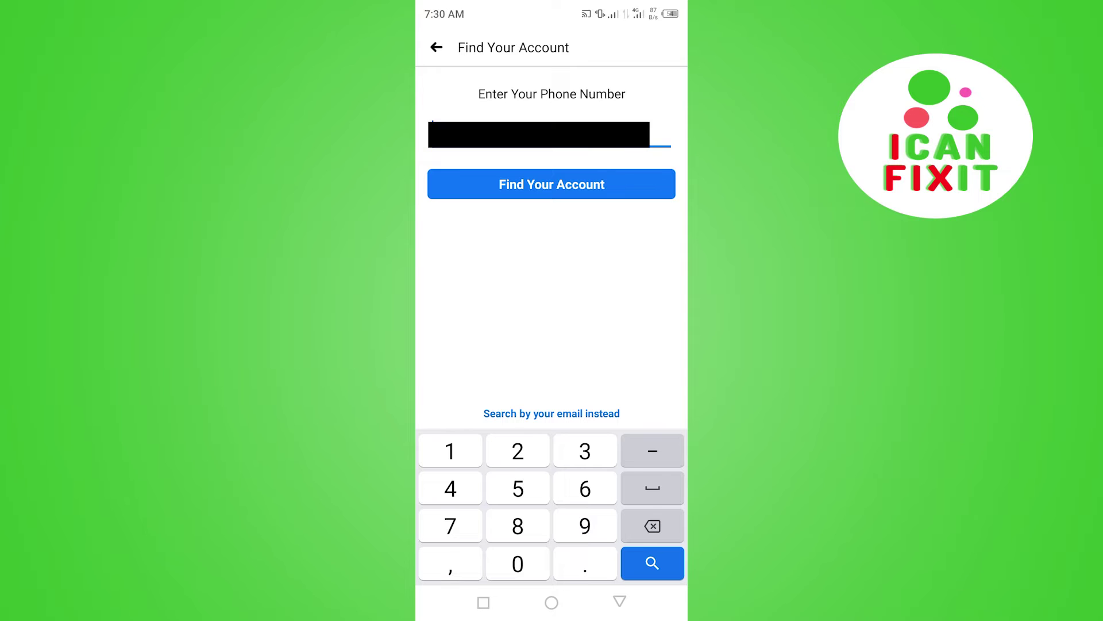
{"action": "left_click", "coordinate": [518, 563]}
{"action": "left_click", "coordinate": [450, 450]}
{"action": "left_click", "coordinate": [584, 487]}
{"action": "left_click", "coordinate": [518, 526]}
{"action": "left_click", "coordinate": [585, 489]}
{"action": "left_click", "coordinate": [652, 563]}
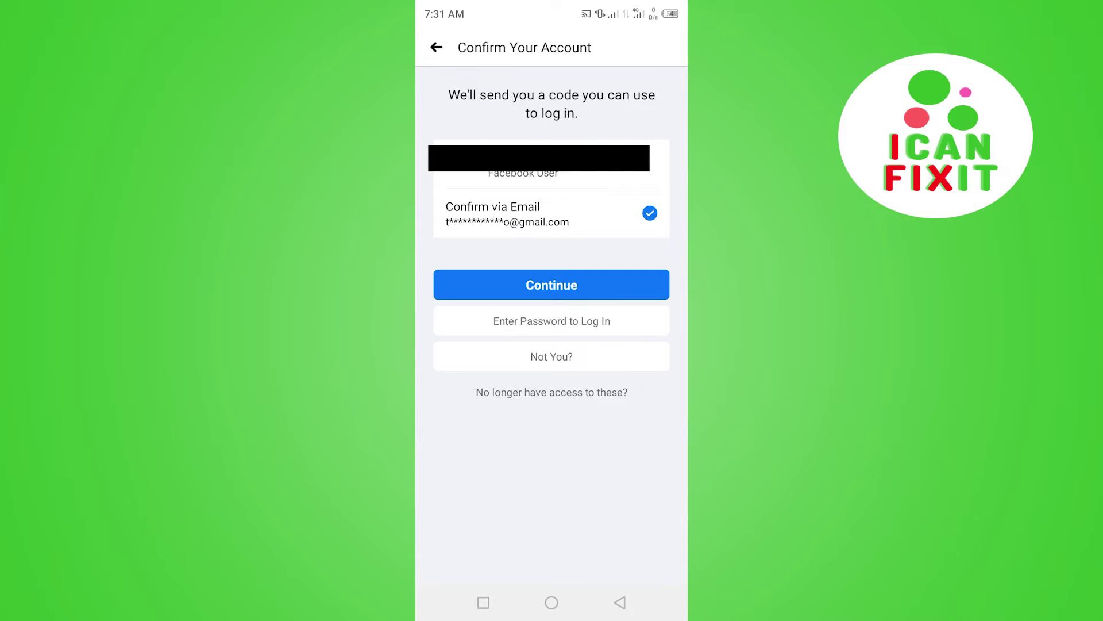
Have the 6-digit reset code emailed, then leave Facebook for the phone home screen
{"action": "left_click", "coordinate": [551, 284]}
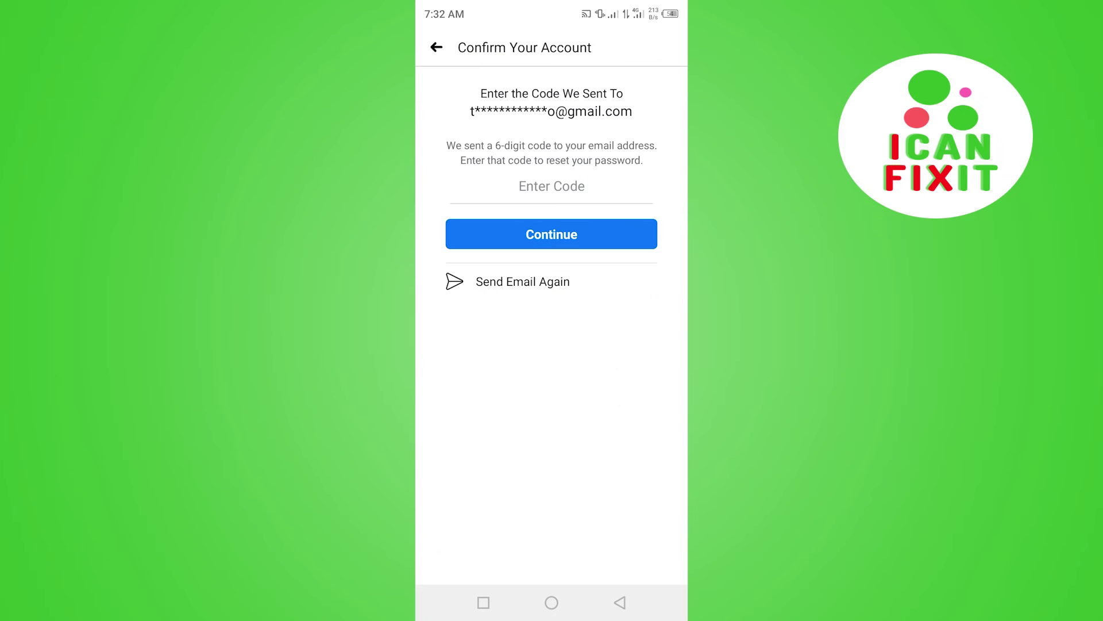
{"action": "left_click", "coordinate": [551, 603]}
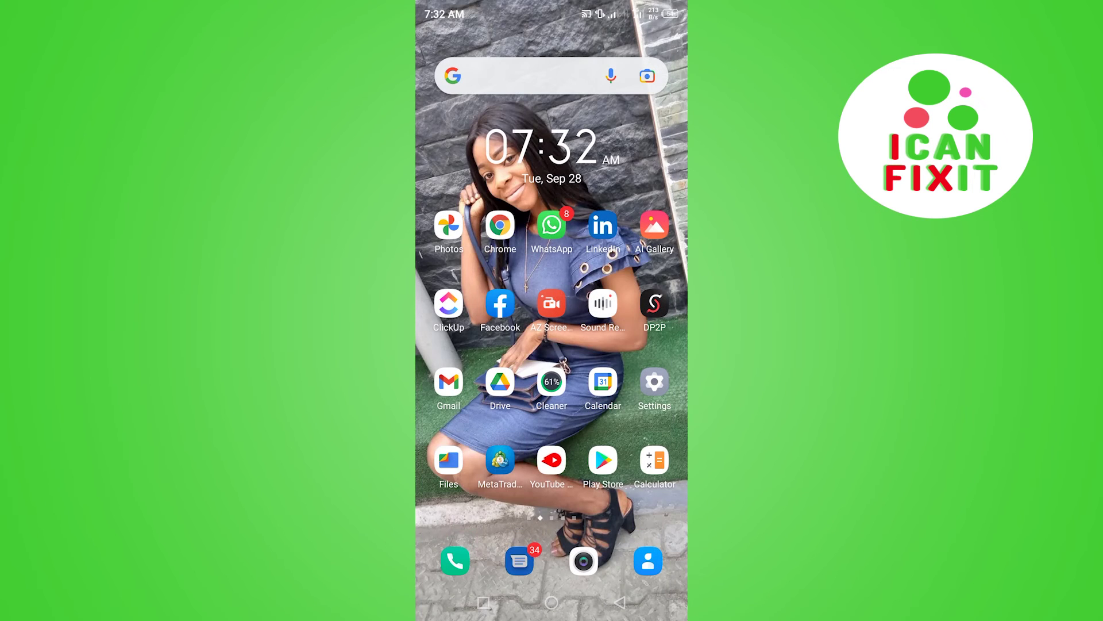
Launch Android Messages from the dock to view the SMS inbox
{"action": "left_click", "coordinate": [518, 562]}
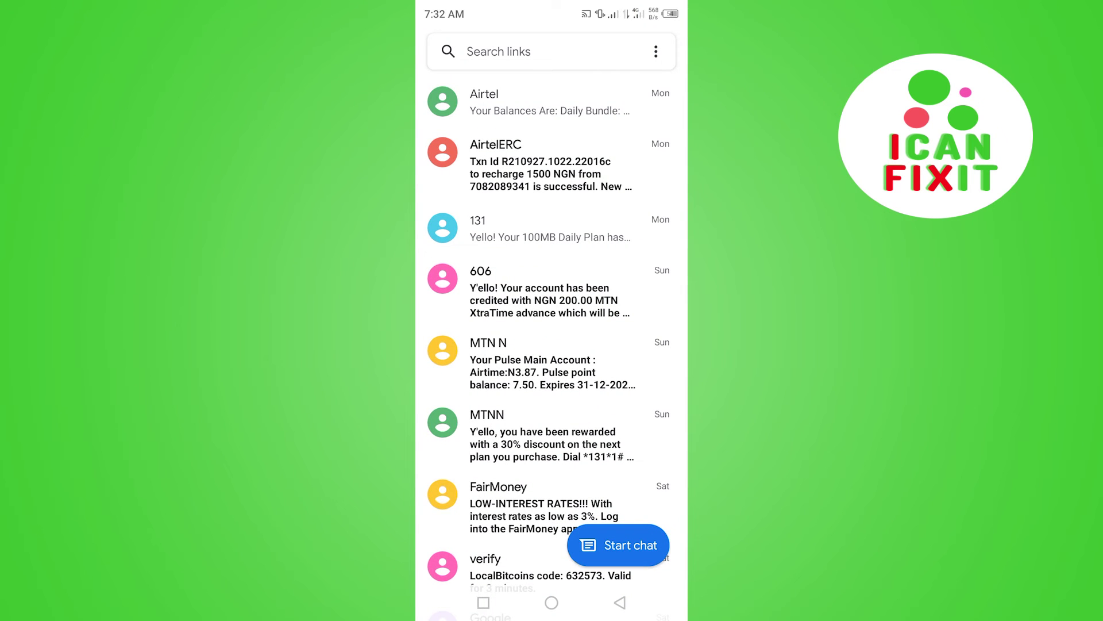
{"action": "scroll", "coordinate": [552, 345], "scroll_direction": "down", "scroll_amount": 2}
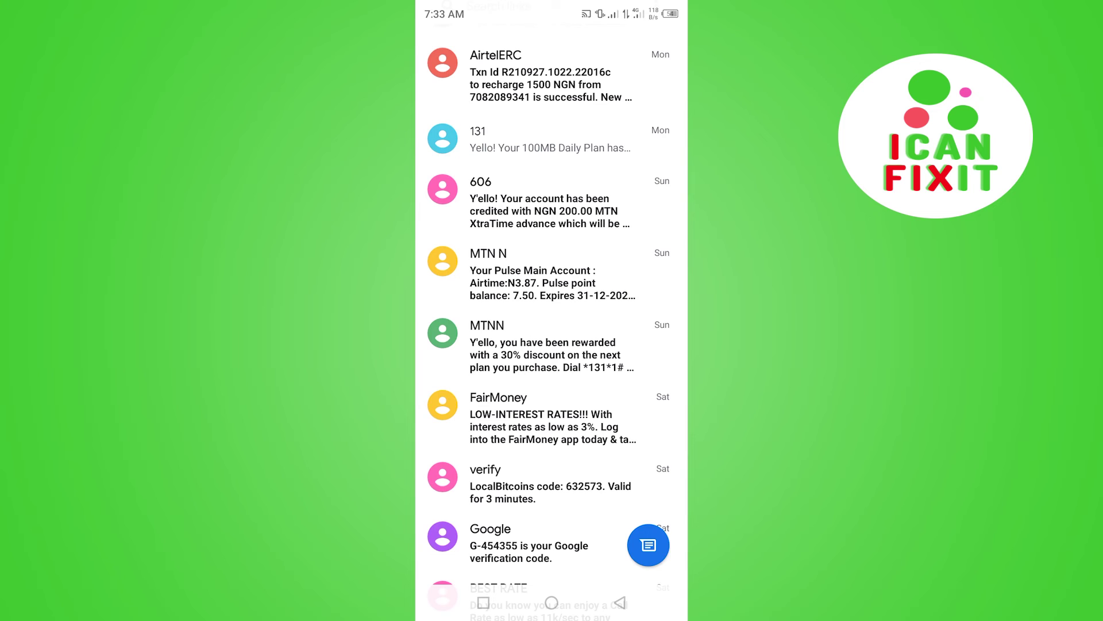
{"action": "left_click_drag", "start_coordinate": [552, 13], "coordinate": [553, 431]}
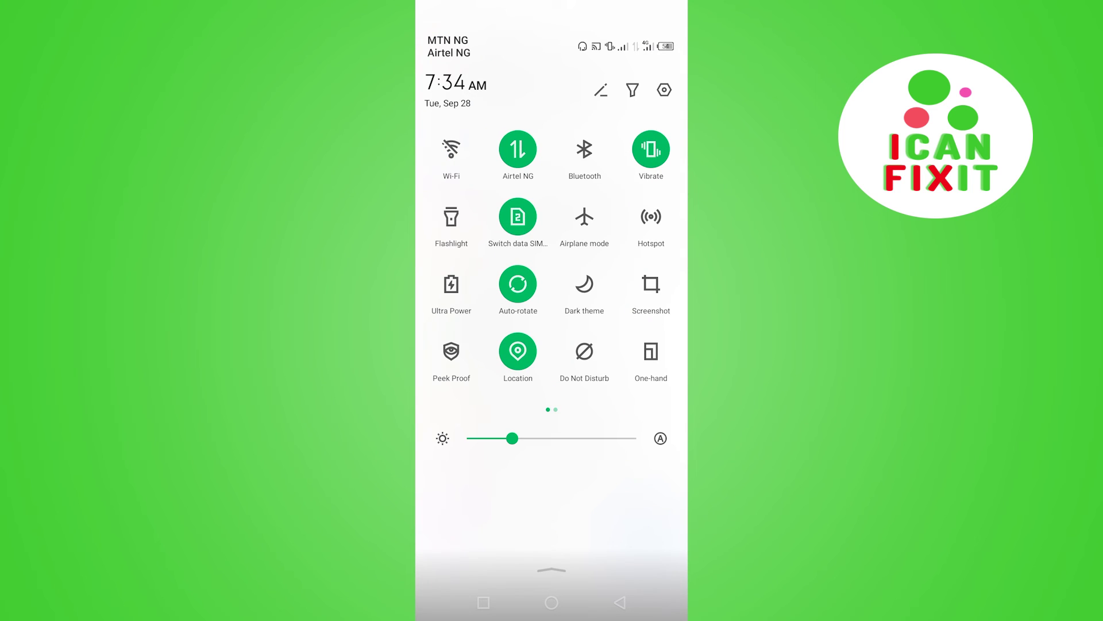
{"action": "left_click_drag", "start_coordinate": [552, 569], "coordinate": [553, 172]}
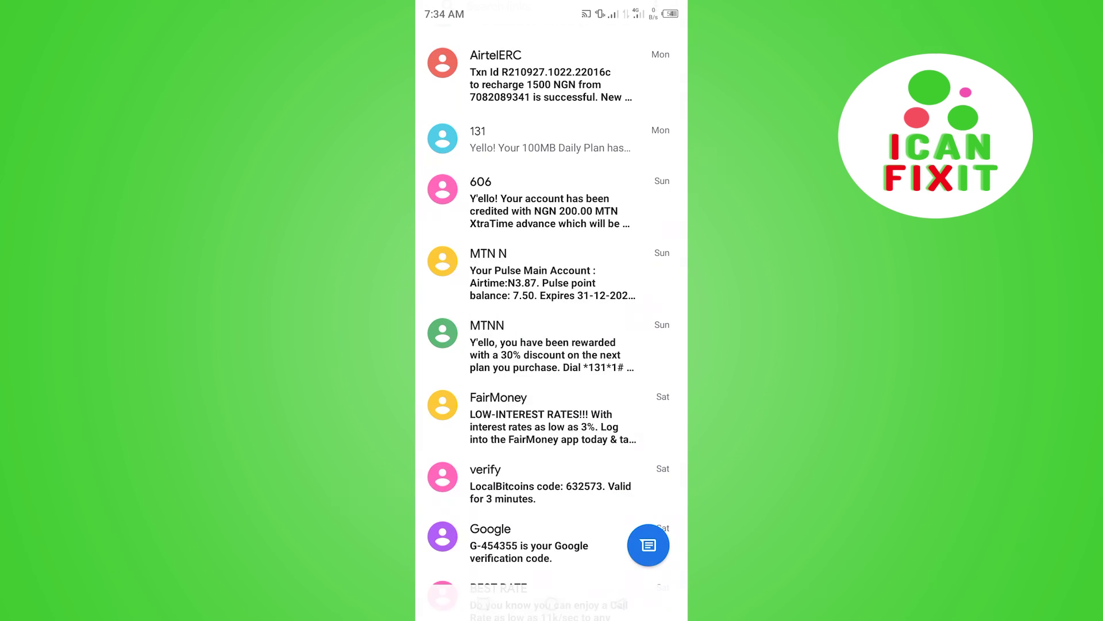
Go back twice, past the code-entry page, to the empty Find Your Account screen
{"action": "key", "text": "Escape"}
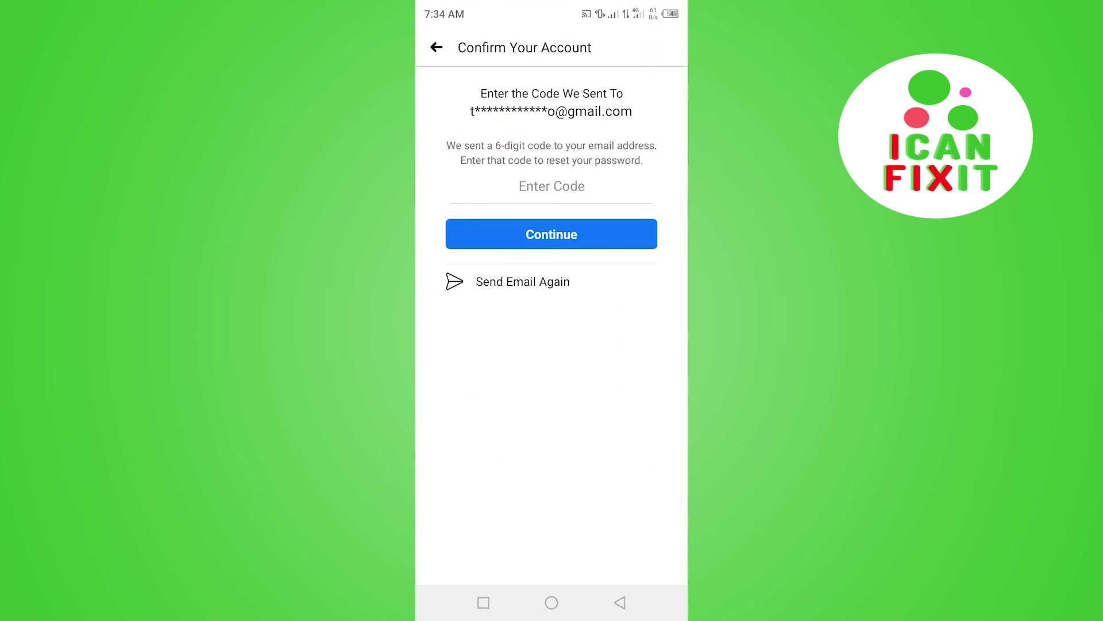
{"action": "key", "text": "Escape"}
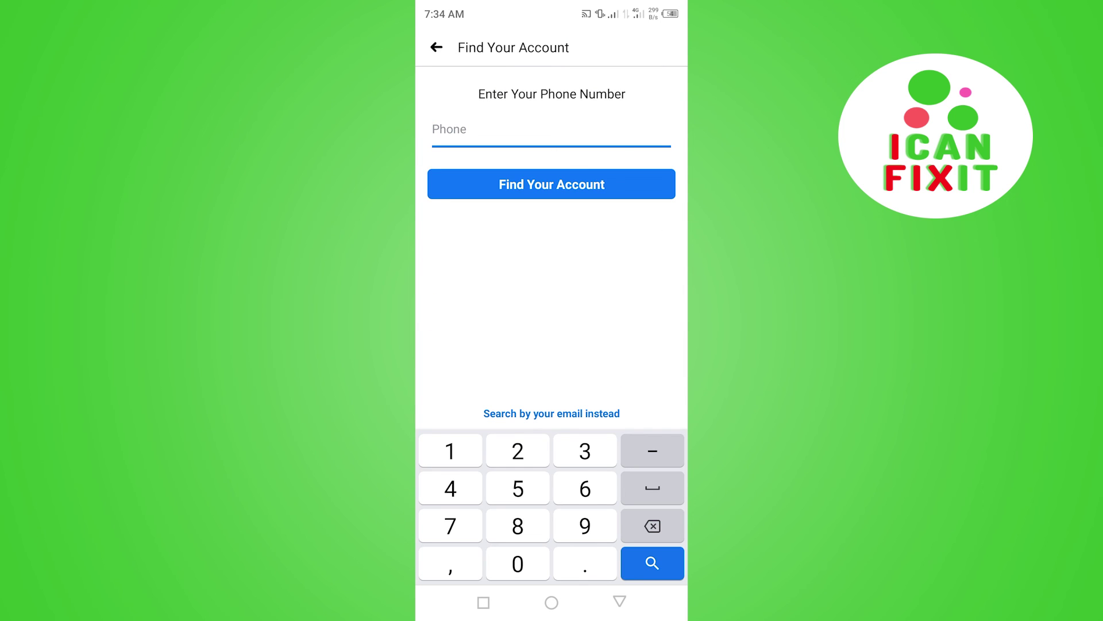